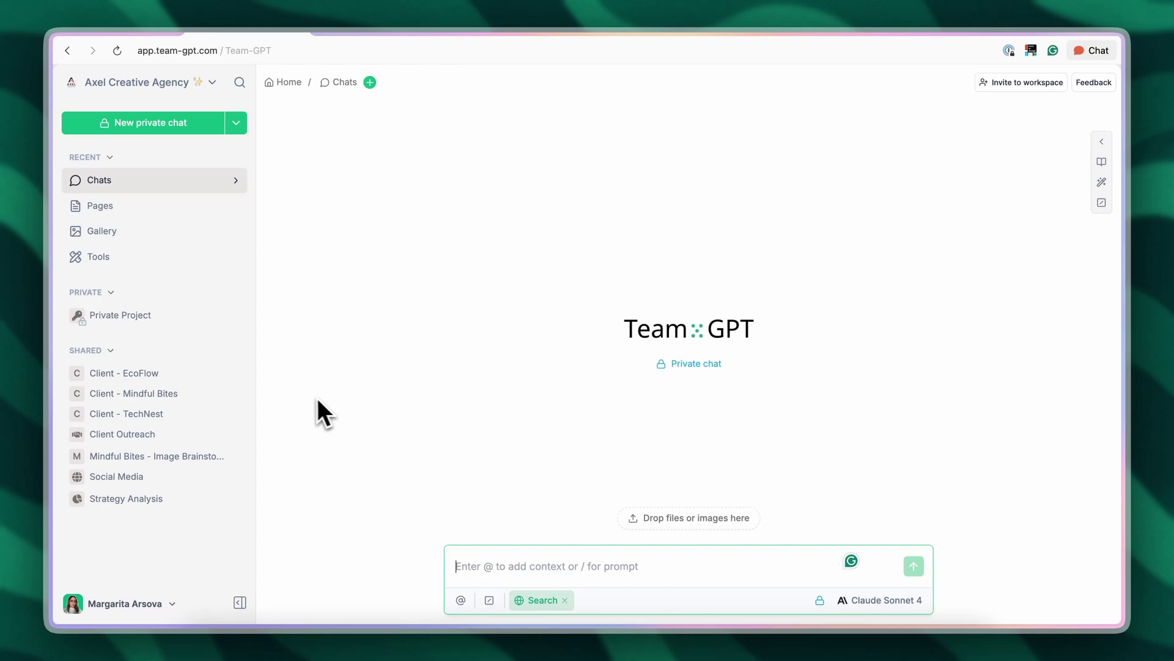
# Step: Open the Client - Mindful Bites project's referral campaign chat and review its generated posts
pyautogui.click(174, 397)
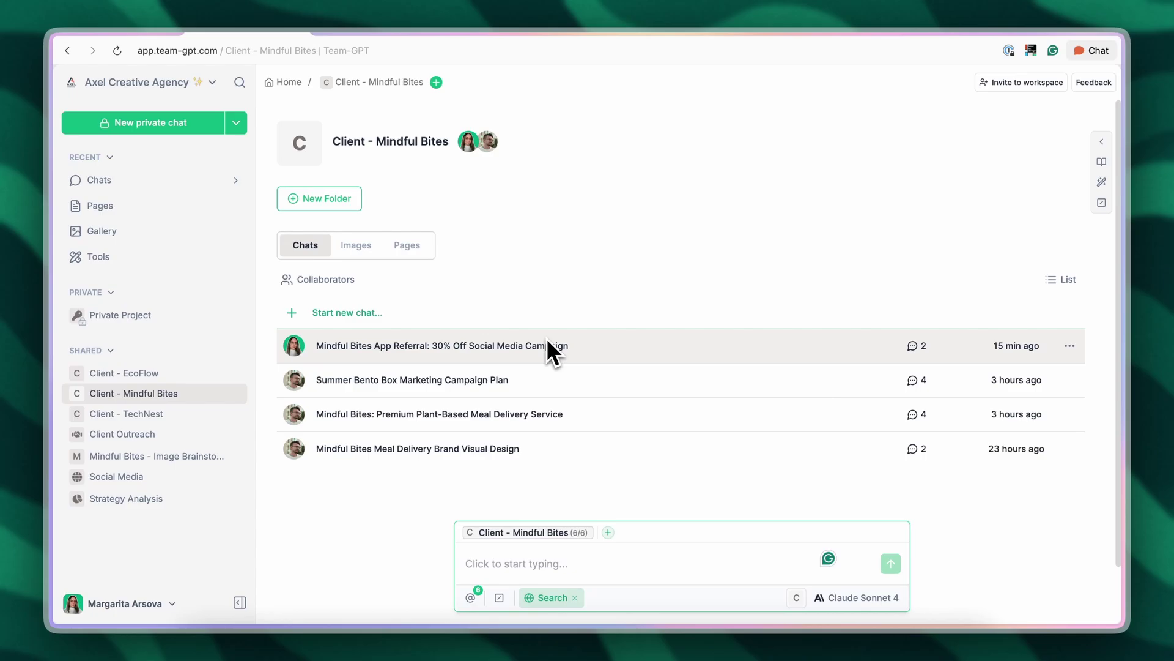
pyautogui.click(546, 337)
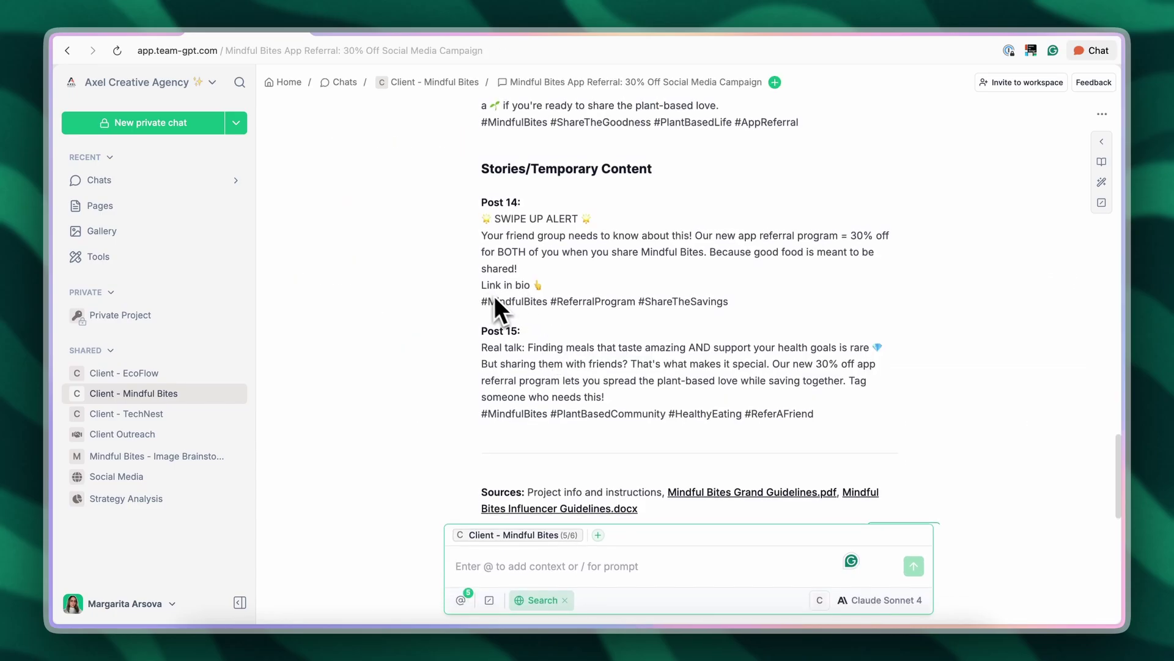
pyautogui.scroll(6, 526, 308)
pyautogui.scroll(10, 532, 311)
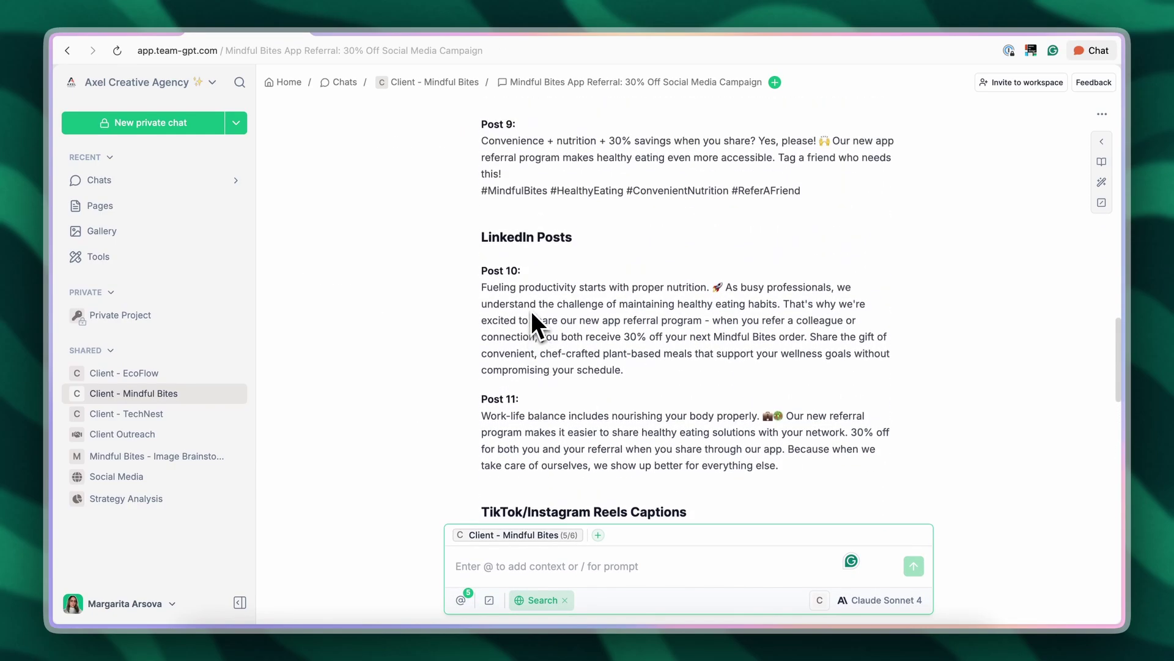
pyautogui.scroll(7, 531, 310)
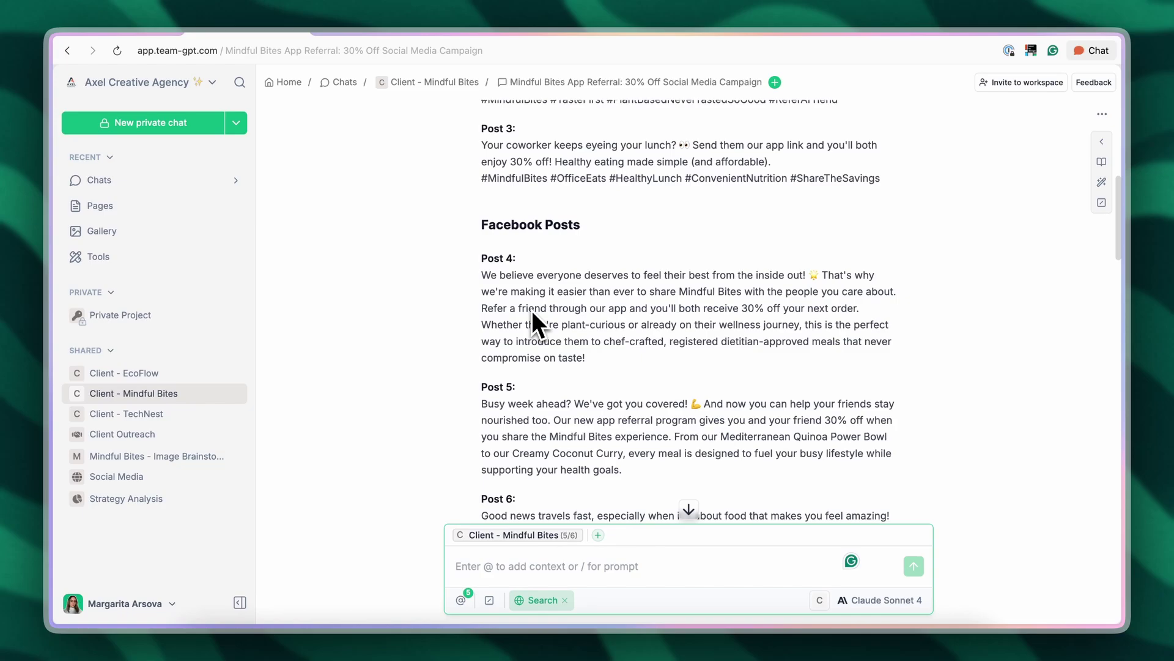
pyautogui.scroll(-2, 532, 309)
pyautogui.scroll(-8, 534, 309)
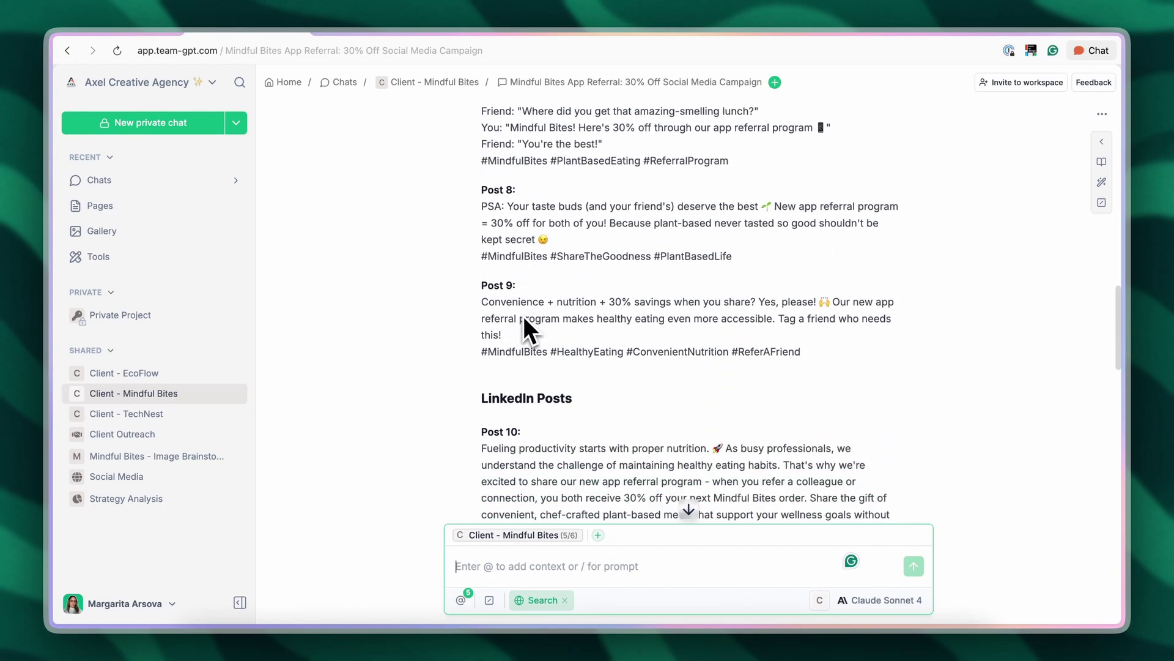
pyautogui.click(1102, 162)
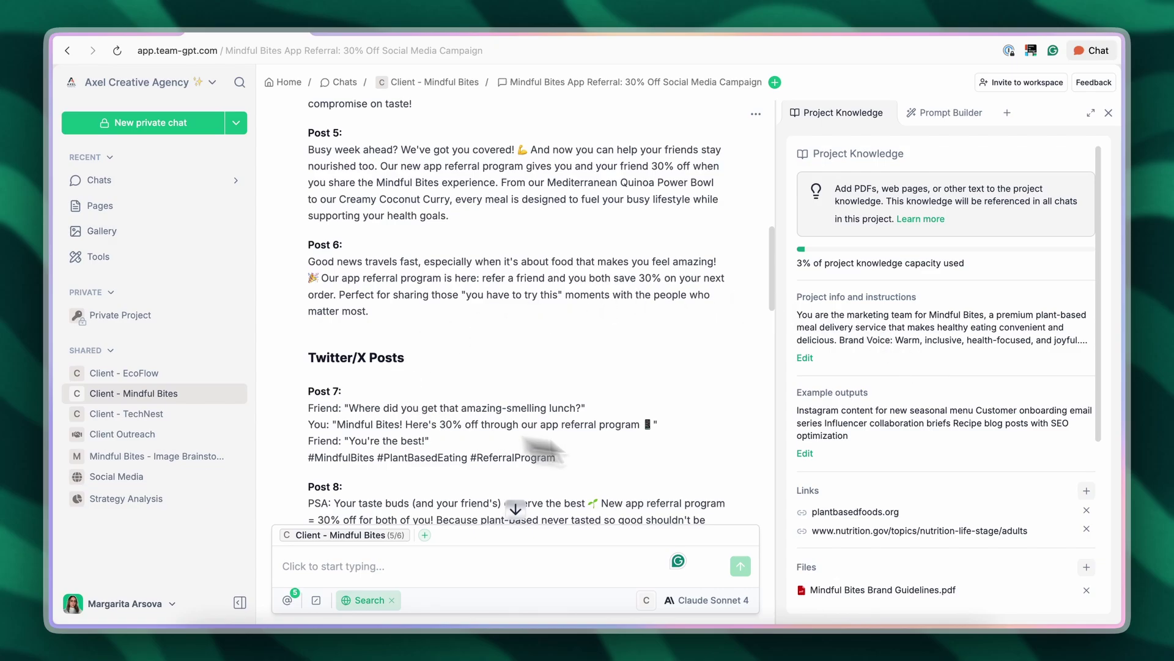
pyautogui.scroll(-2, 892, 392)
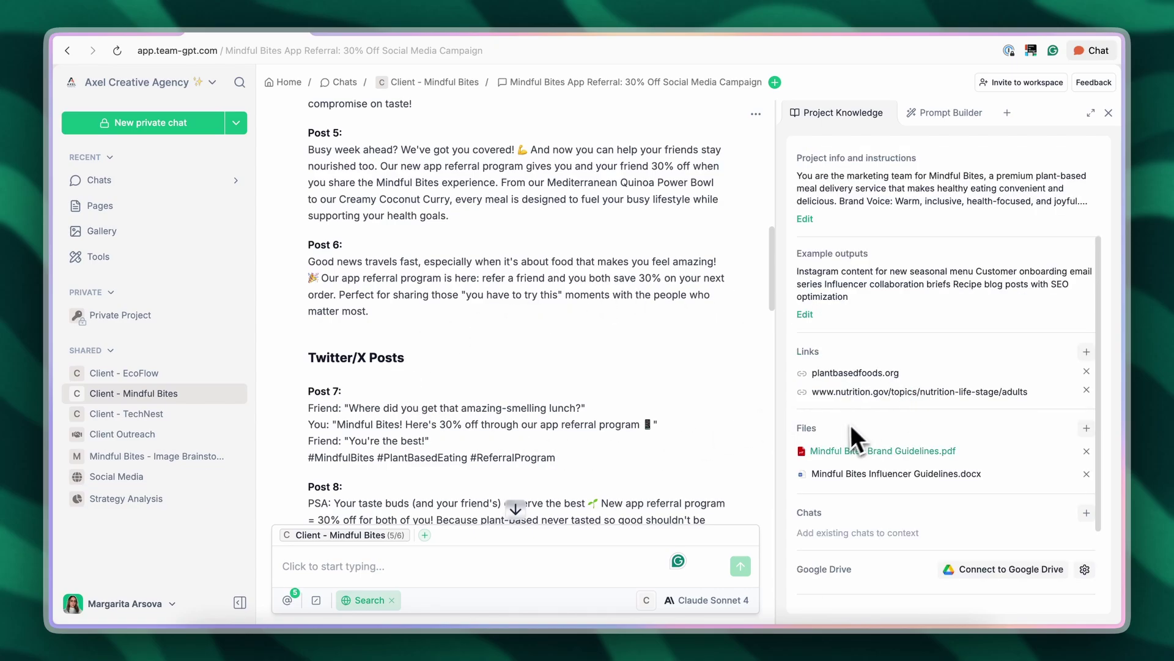
pyautogui.scroll(2, 915, 431)
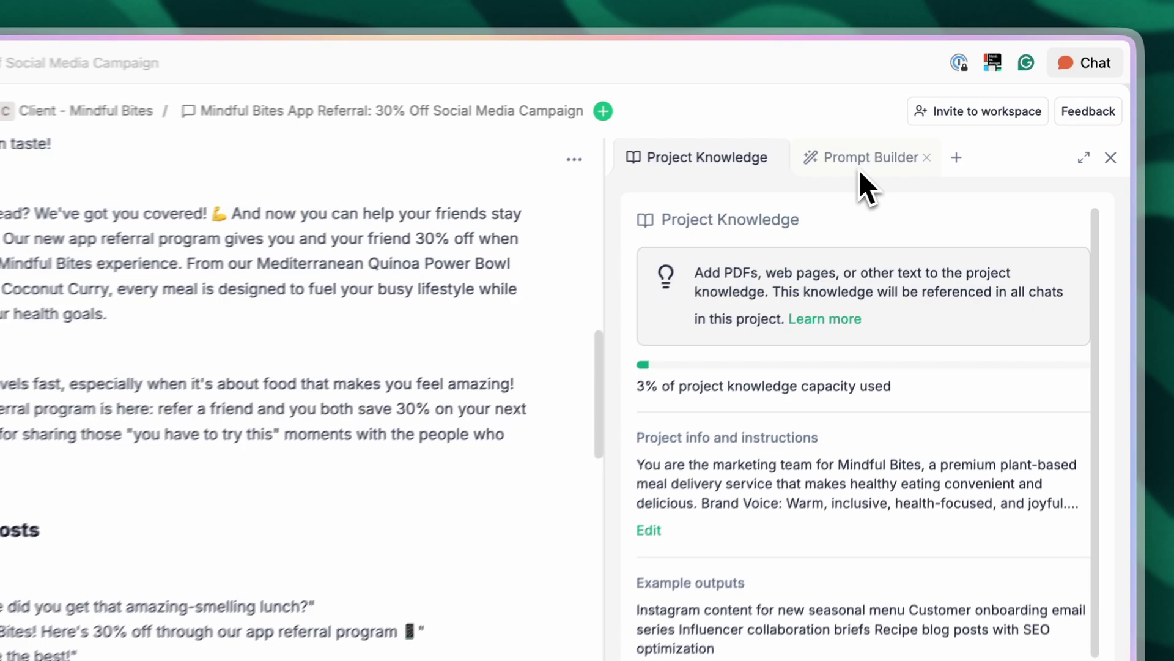
# Step: Draft a Prompt Builder prompt from 'I need to generate a social media calendar. I already have the posts.'
pyautogui.click(946, 121)
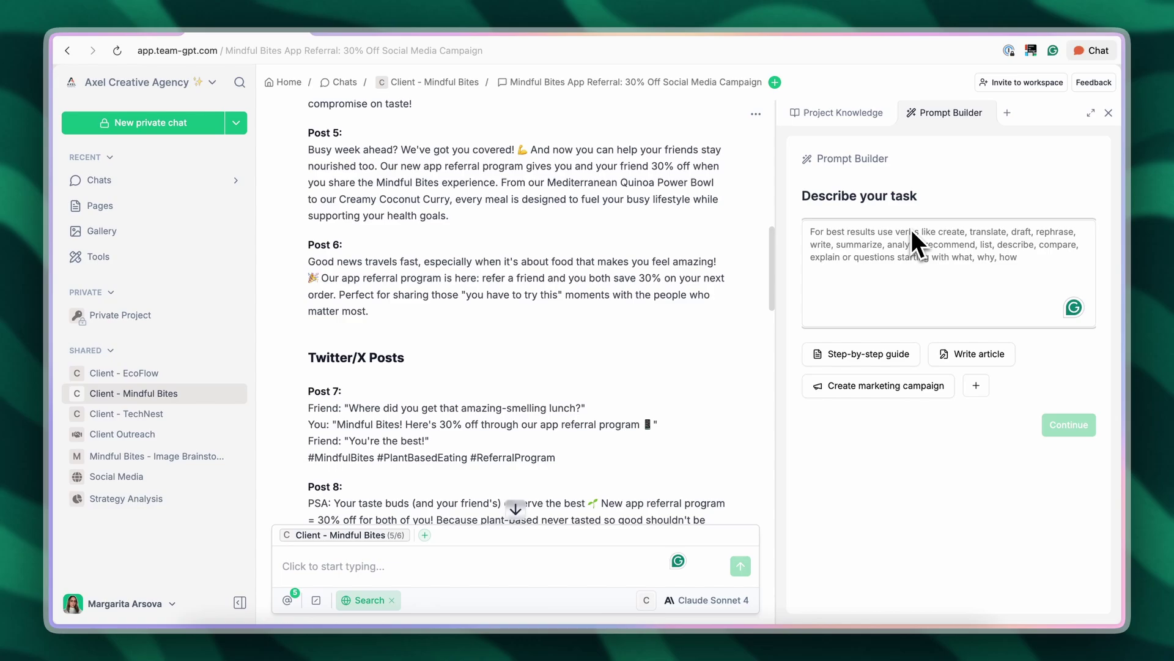
pyautogui.write('I need to generate a ')
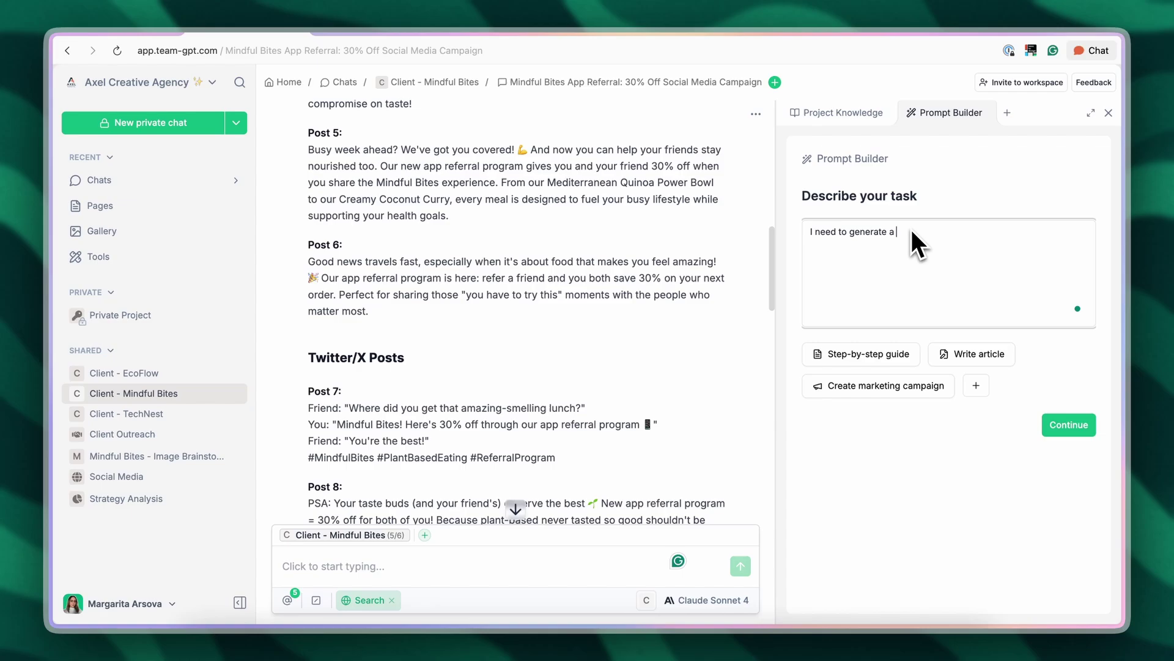
pyautogui.write('social media calendar. I already have the posts.')
pyautogui.click(1069, 425)
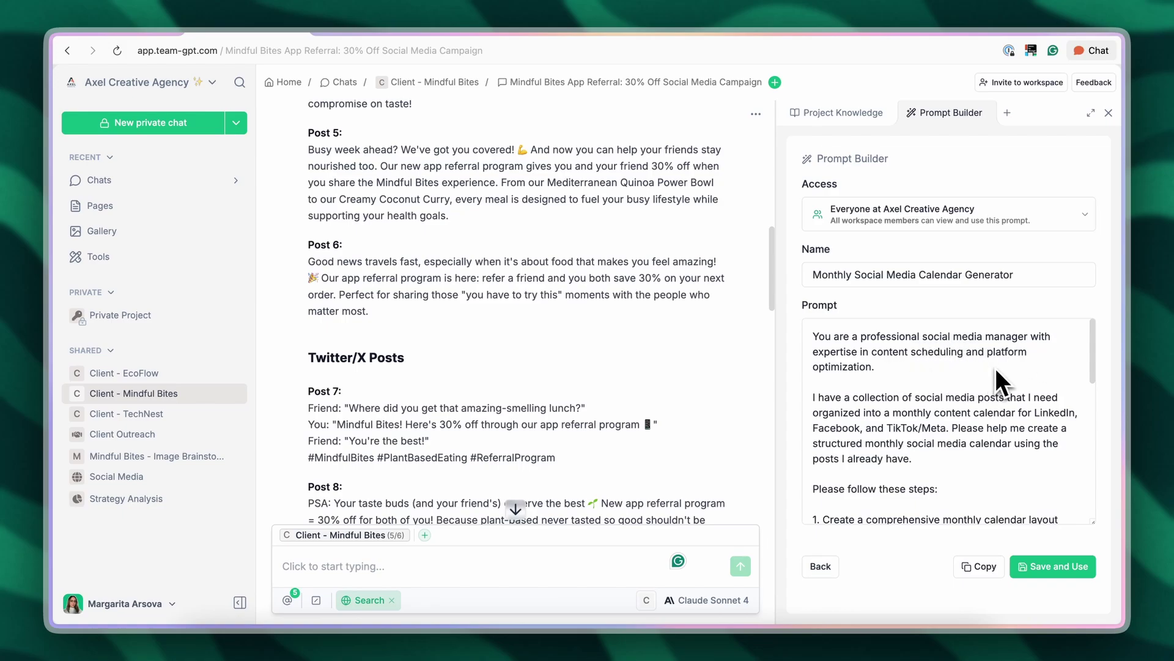
pyautogui.scroll(-3, 996, 370)
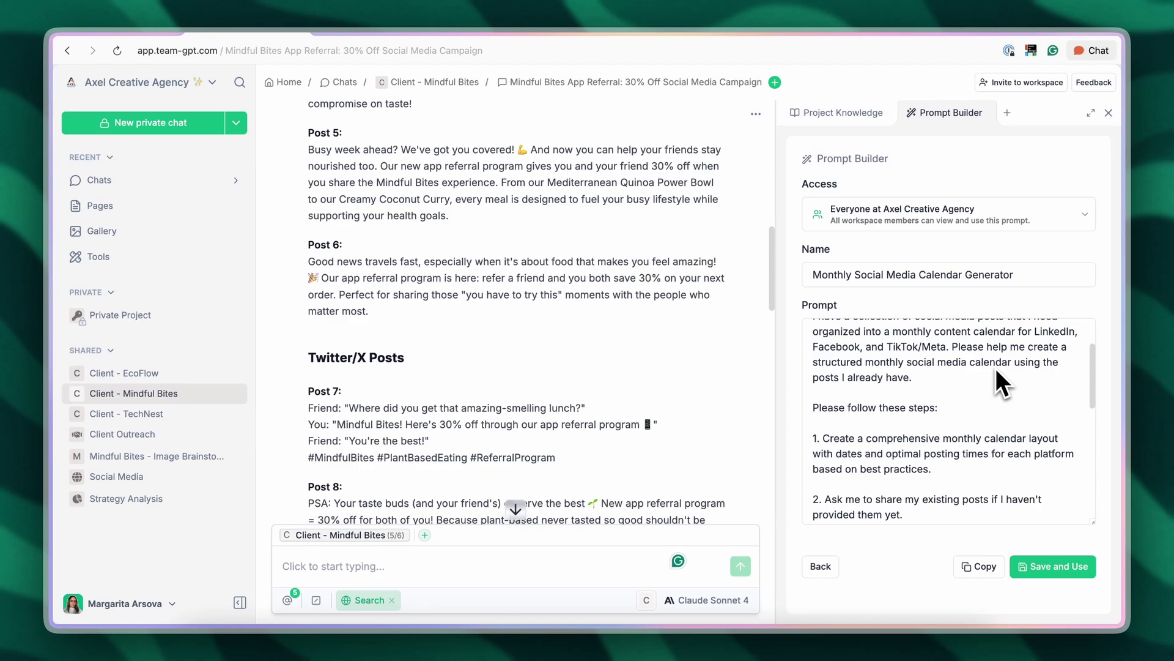
pyautogui.scroll(-3, 996, 368)
pyautogui.scroll(6, 984, 366)
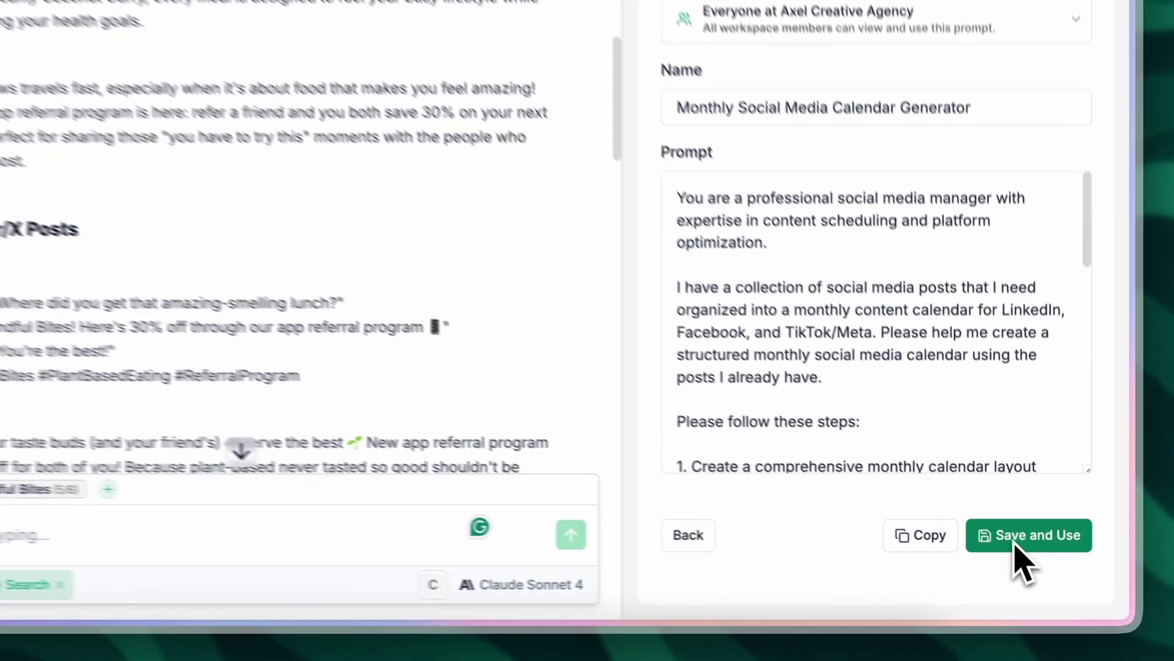
# Step: Save the Monthly Social Media Calendar Generator prompt for use and close the side panel
pyautogui.click(1043, 570)
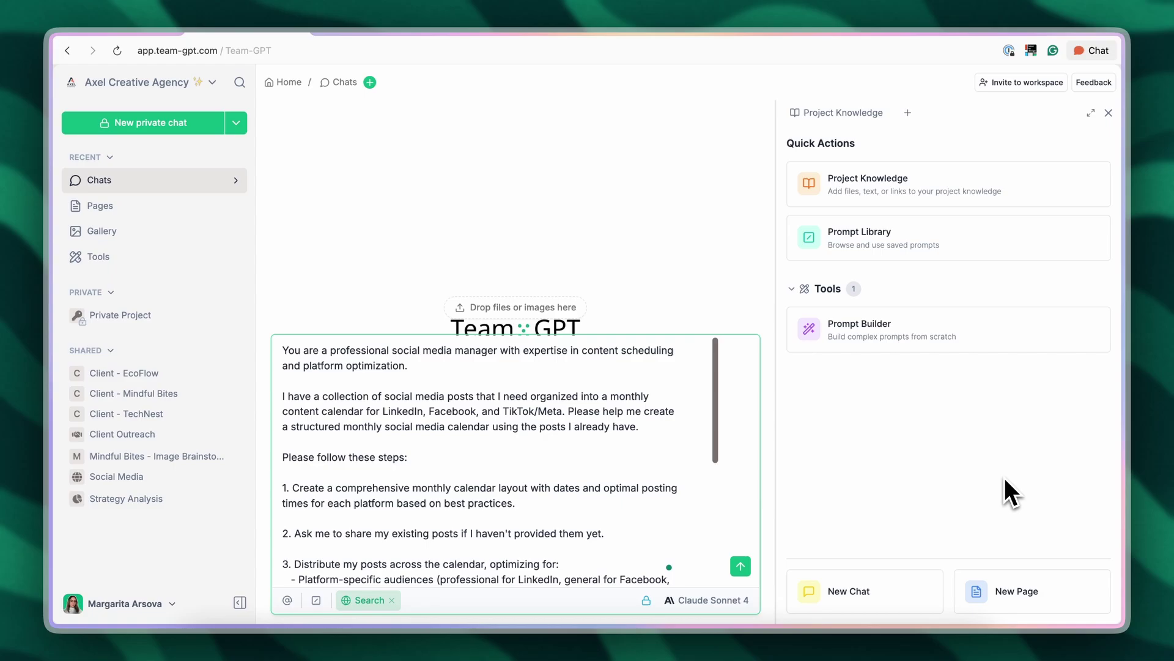
pyautogui.click(1108, 113)
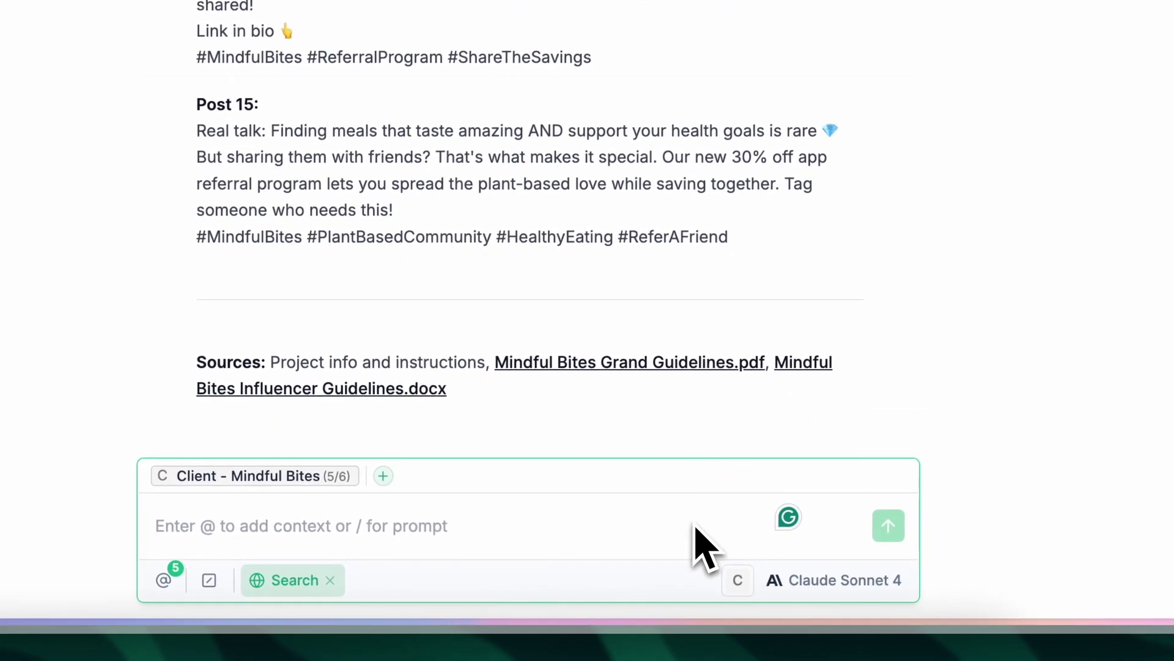
# Step: Send the Monthly Social Media Calendar Generator prompt, found by searching 'cale', and review the August 2025 calendar
pyautogui.press('/')
pyautogui.write('cale')
pyautogui.press('Down')
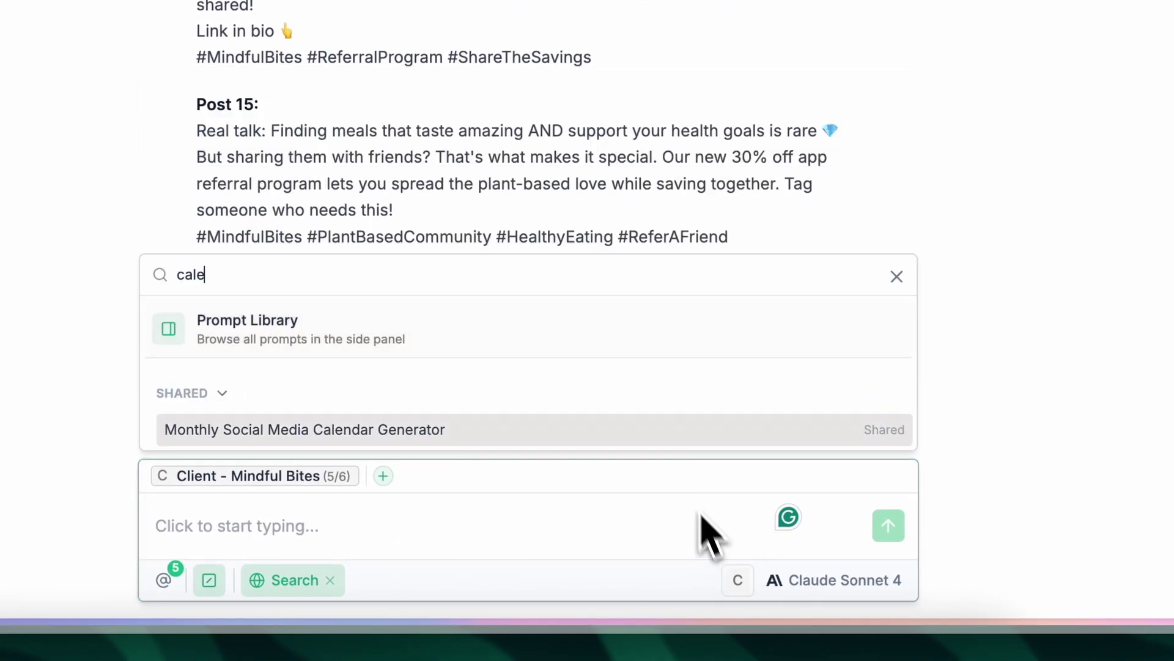
pyautogui.press('Return')
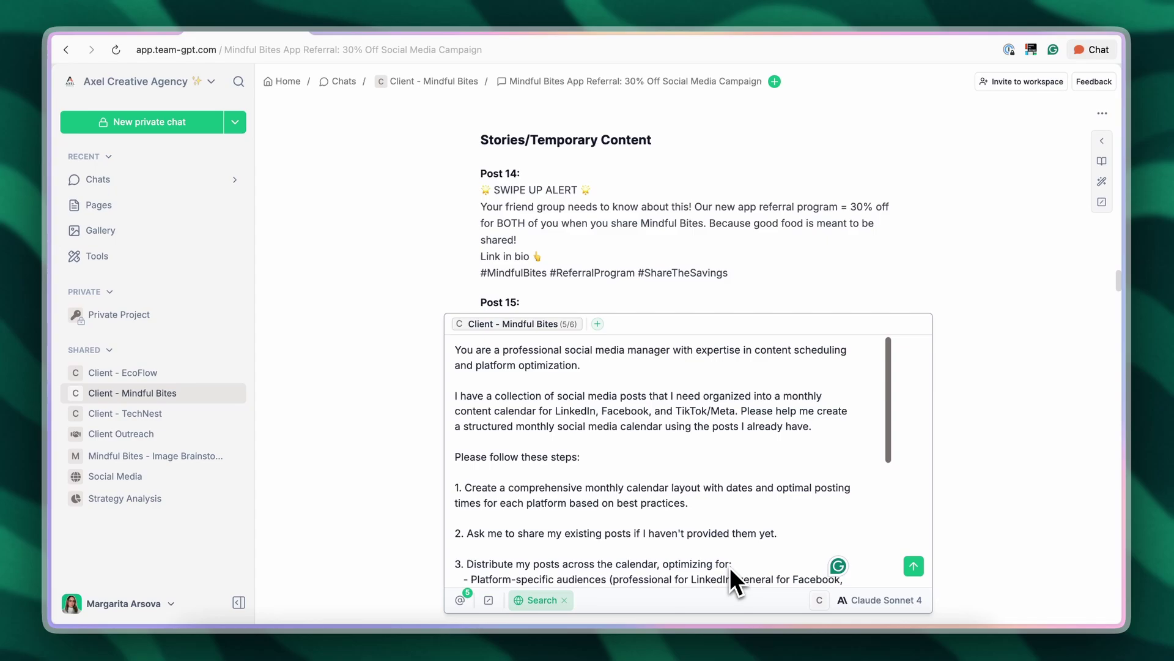
pyautogui.press('Return')
pyautogui.scroll(-5, 722, 520)
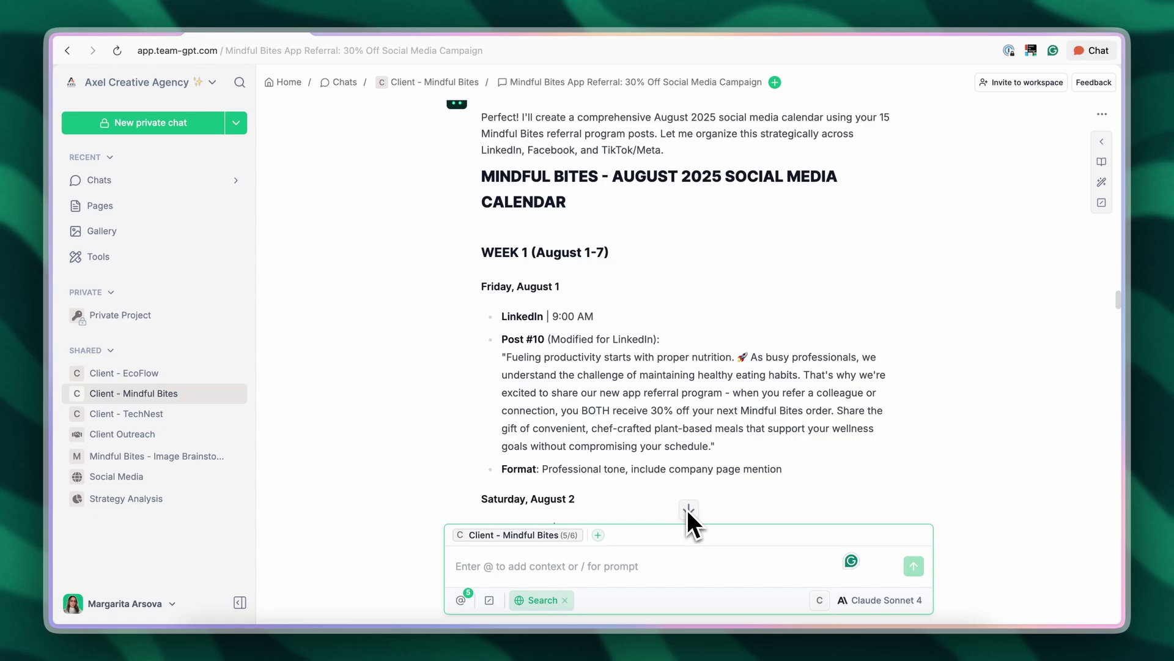
pyautogui.scroll(-15, 695, 474)
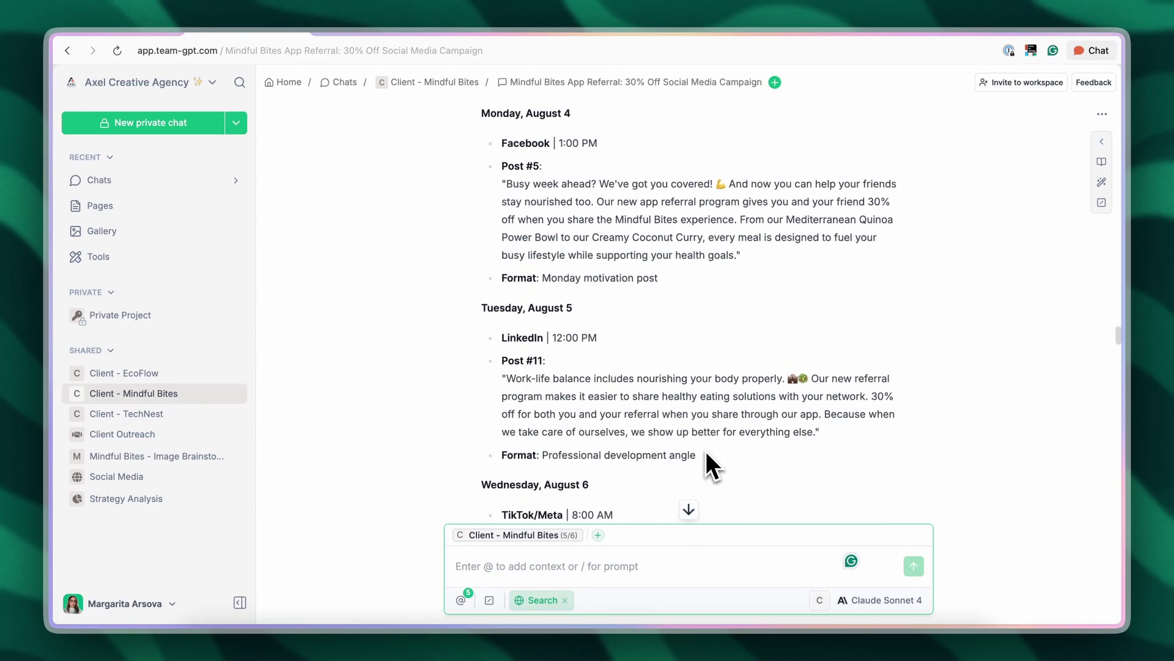
pyautogui.scroll(-5, 706, 453)
pyautogui.click(693, 513)
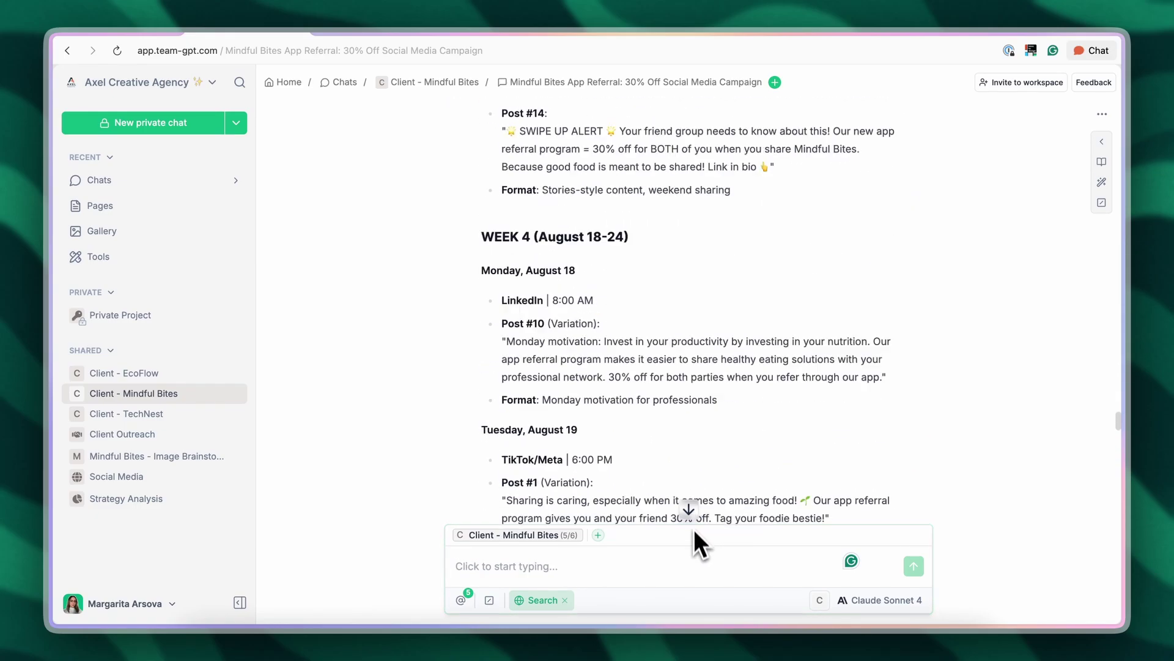
# Step: Ask 'Order it in a table' and review the tabled calendar, monthly summary and hashtag tables
pyautogui.click(697, 565)
pyautogui.write('Ord')
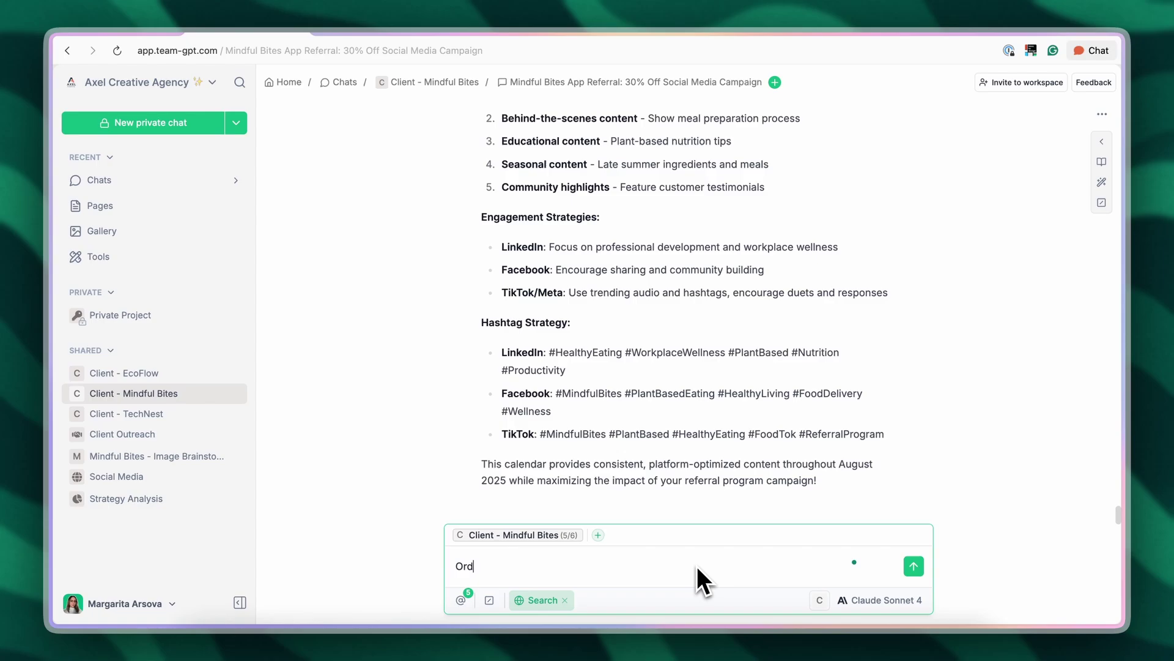
pyautogui.write('er it in a table')
pyautogui.press('Return')
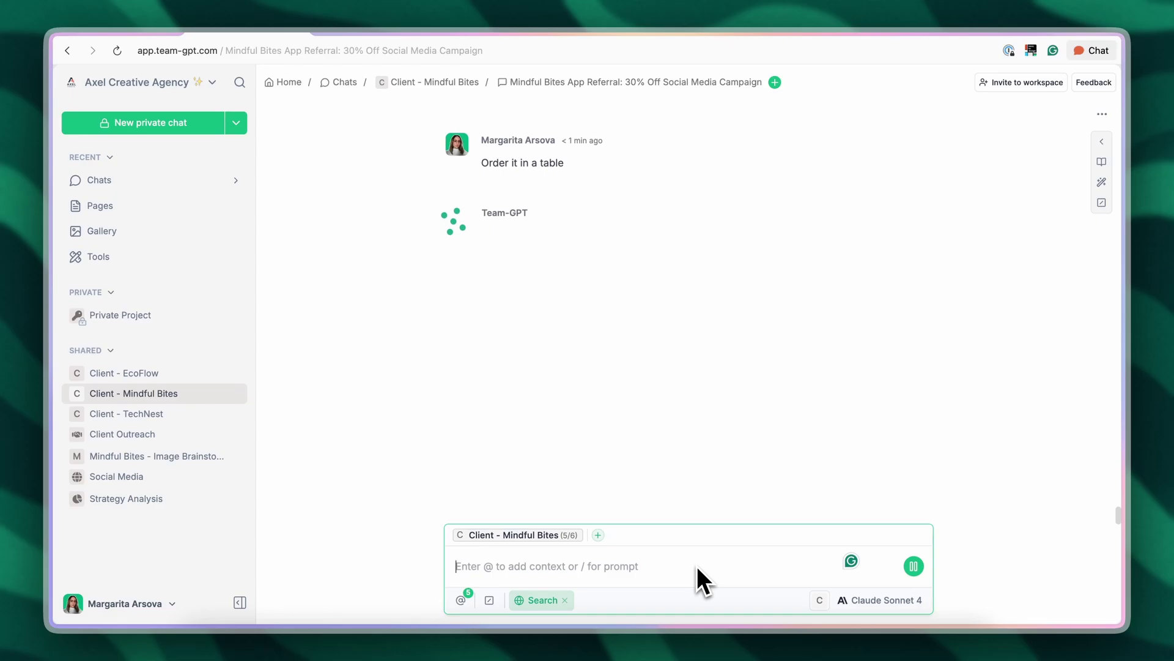
pyautogui.scroll(-5, 926, 374)
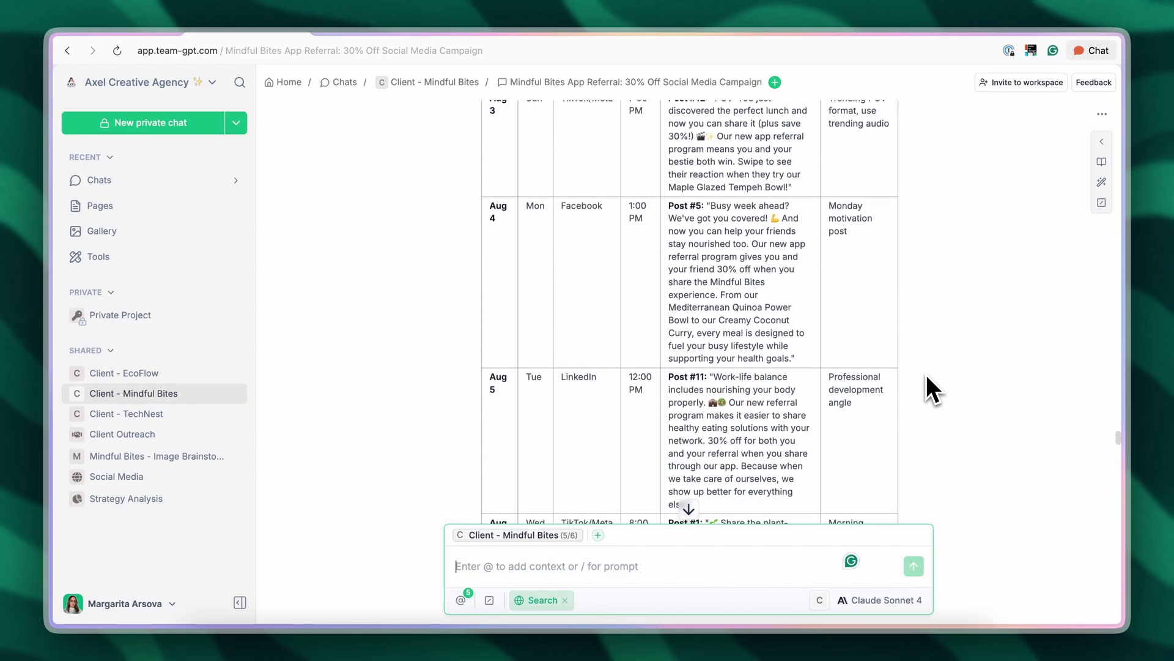
pyautogui.scroll(-6, 926, 374)
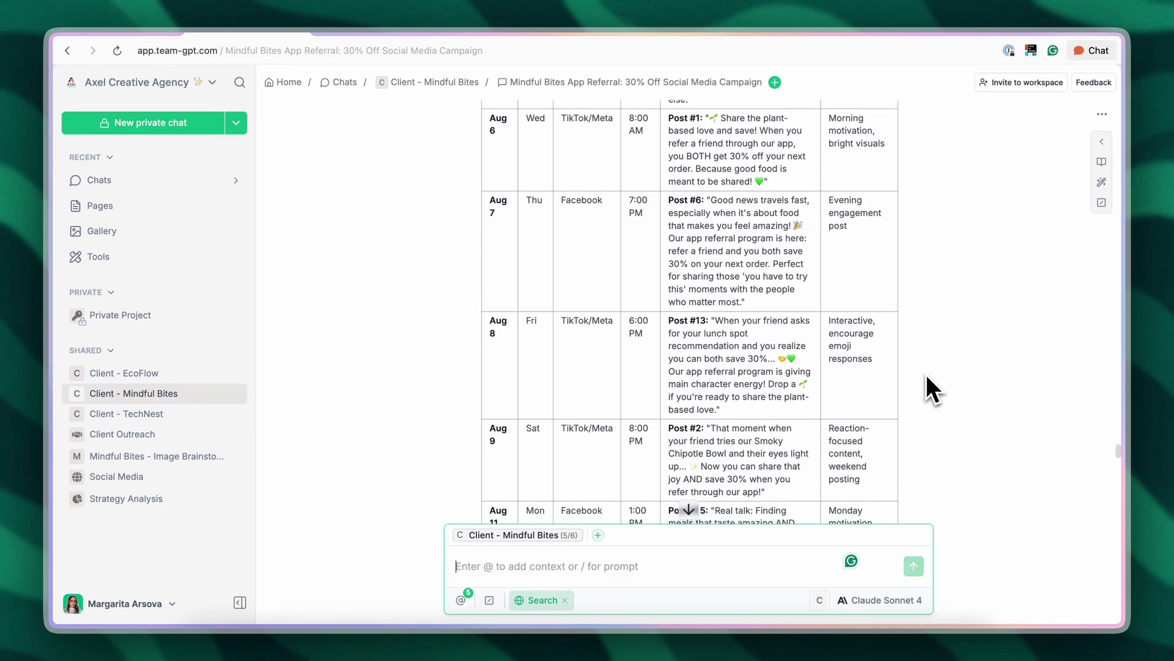
pyautogui.scroll(-1, 926, 374)
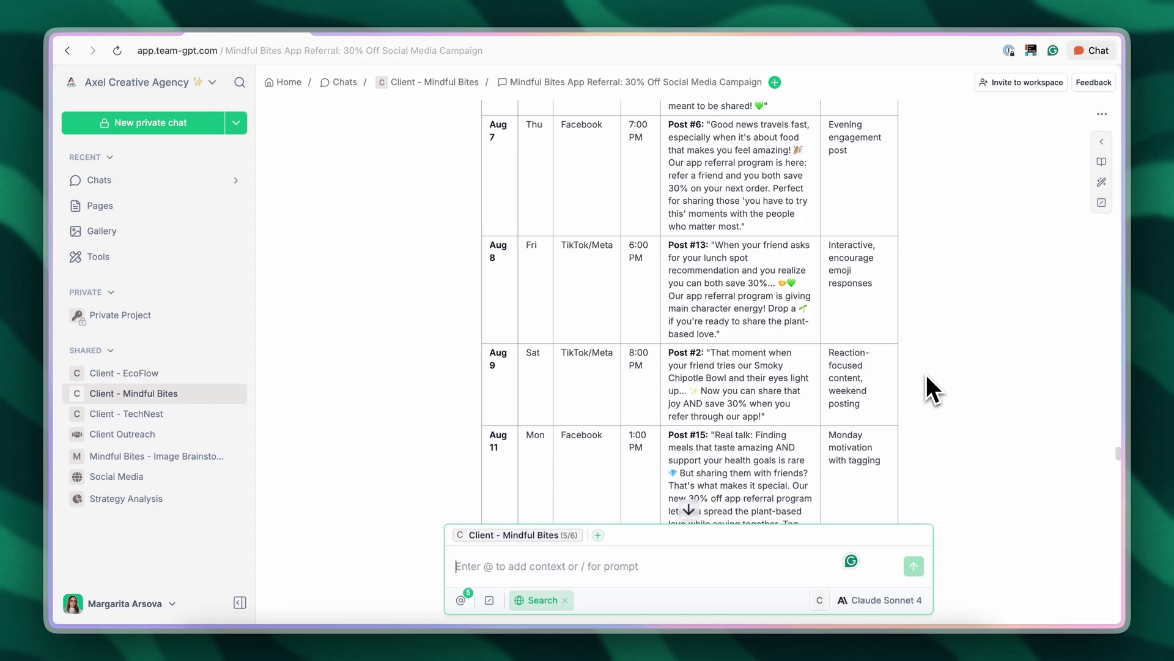
pyautogui.scroll(-6, 926, 374)
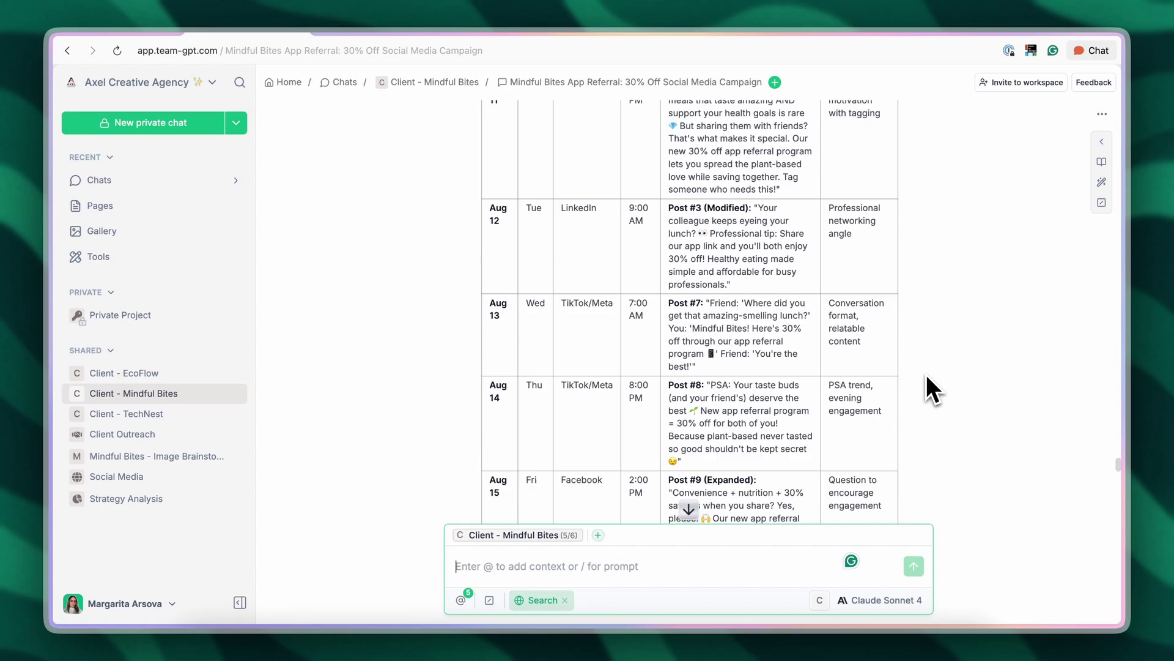
pyautogui.scroll(-10, 926, 375)
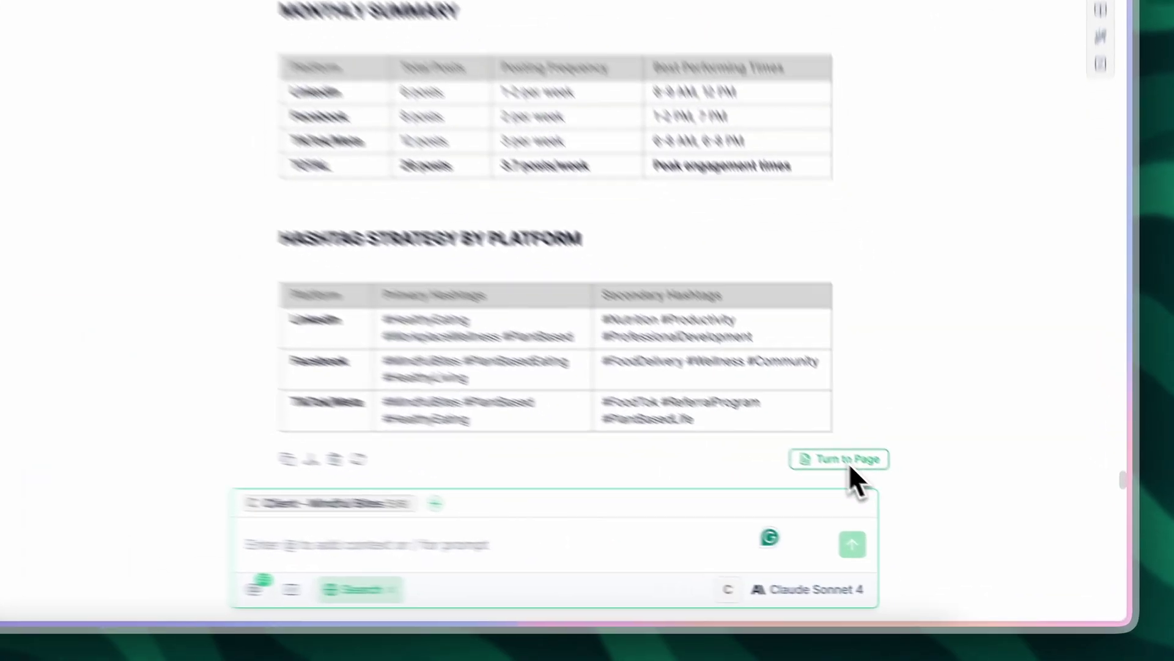
# Step: Convert the table reply into a widened page, check the Aug 1 post text, then close it
pyautogui.click(908, 505)
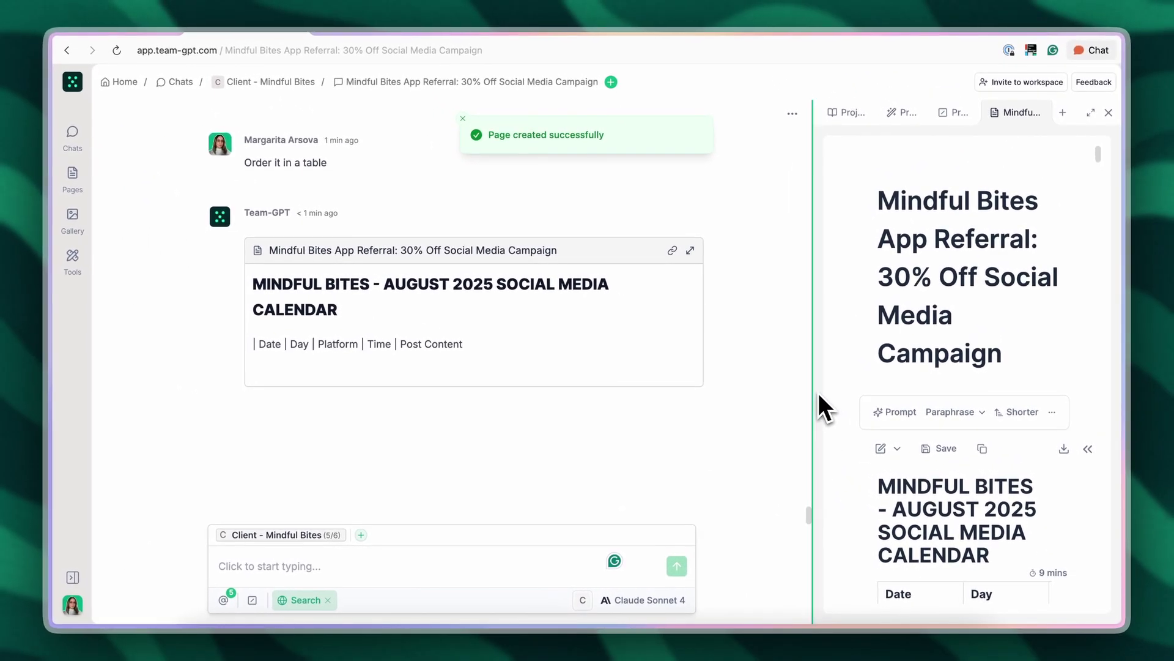
pyautogui.moveTo(813, 395); pyautogui.dragTo(473, 397)
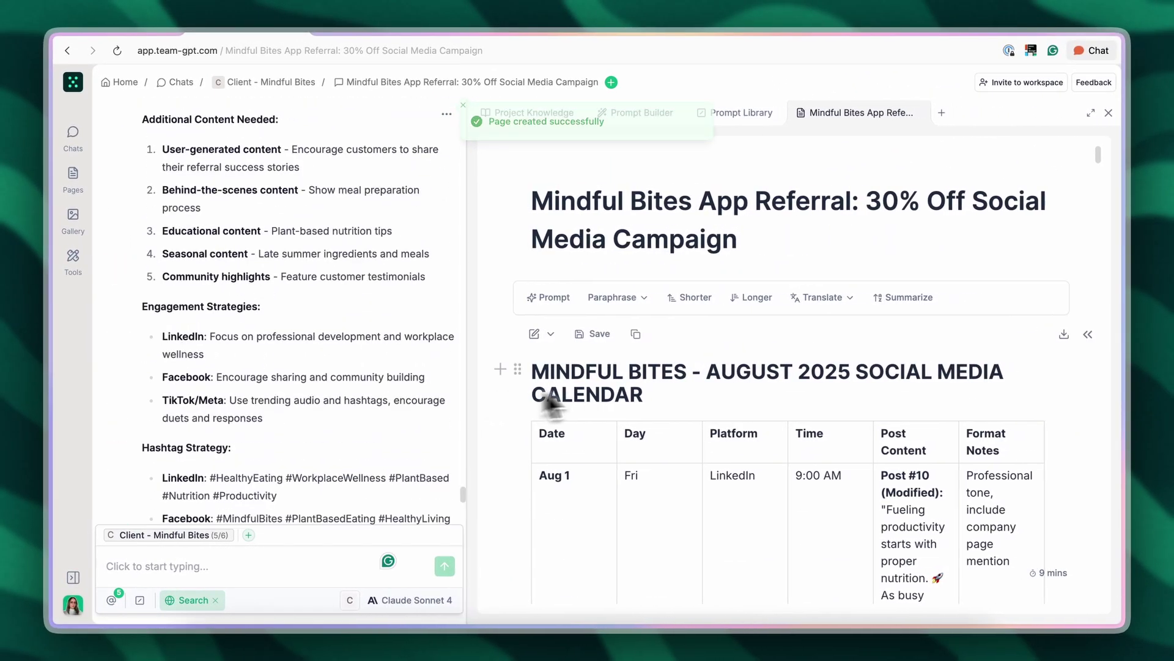
pyautogui.scroll(-3, 720, 379)
pyautogui.tripleClick(884, 331)
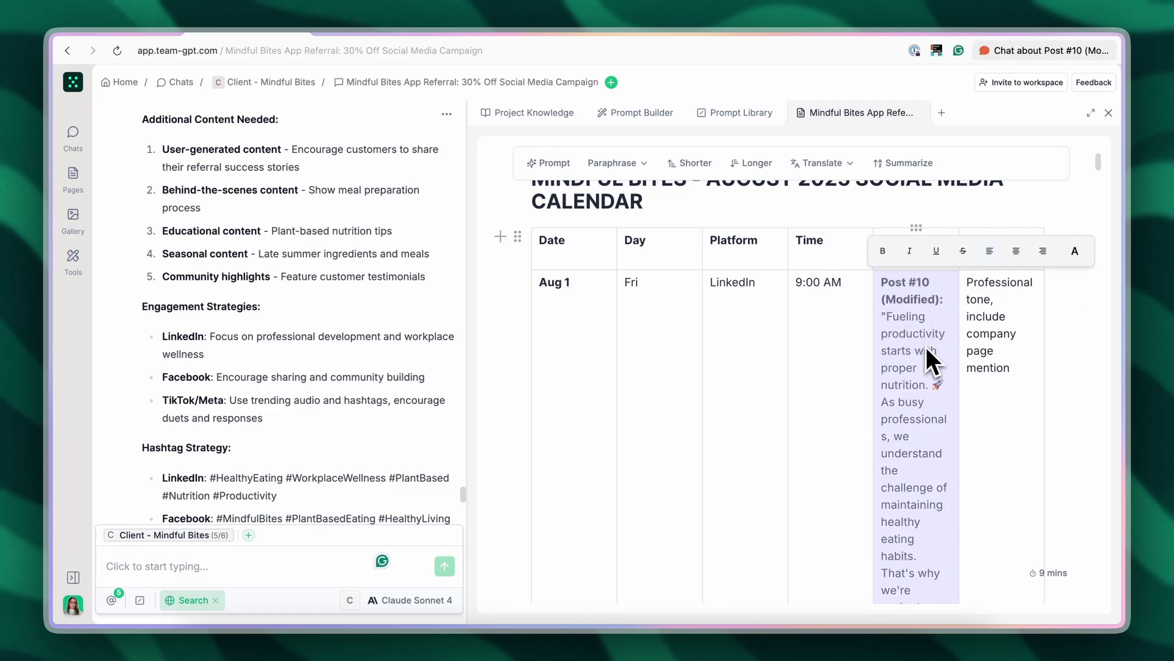
pyautogui.press('Escape')
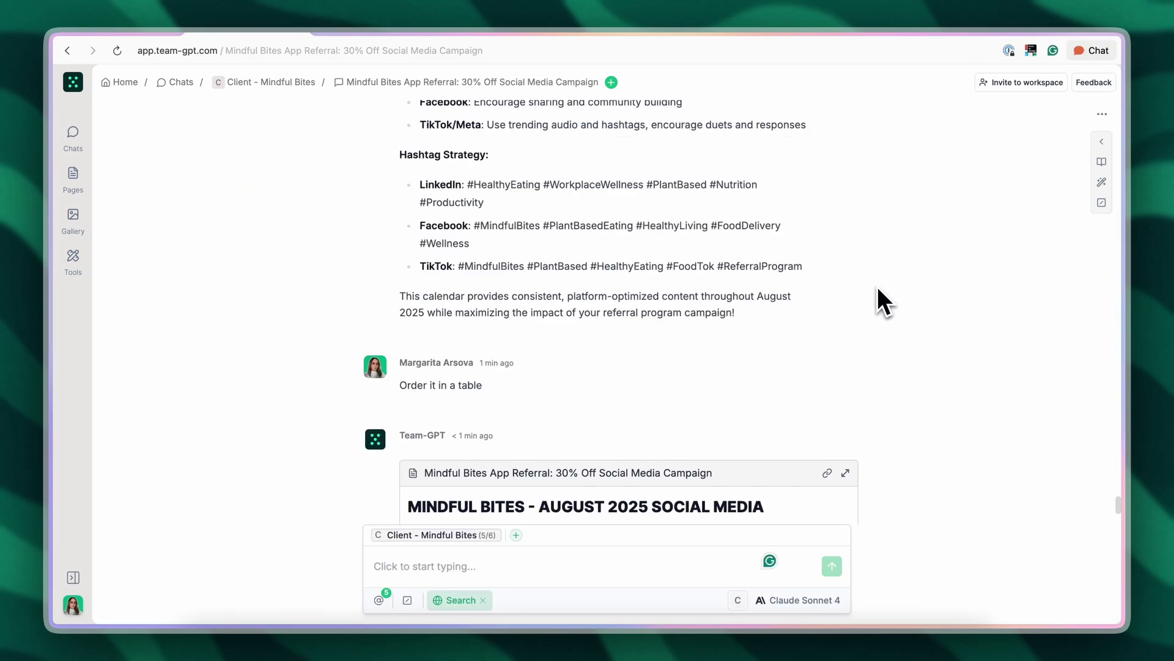